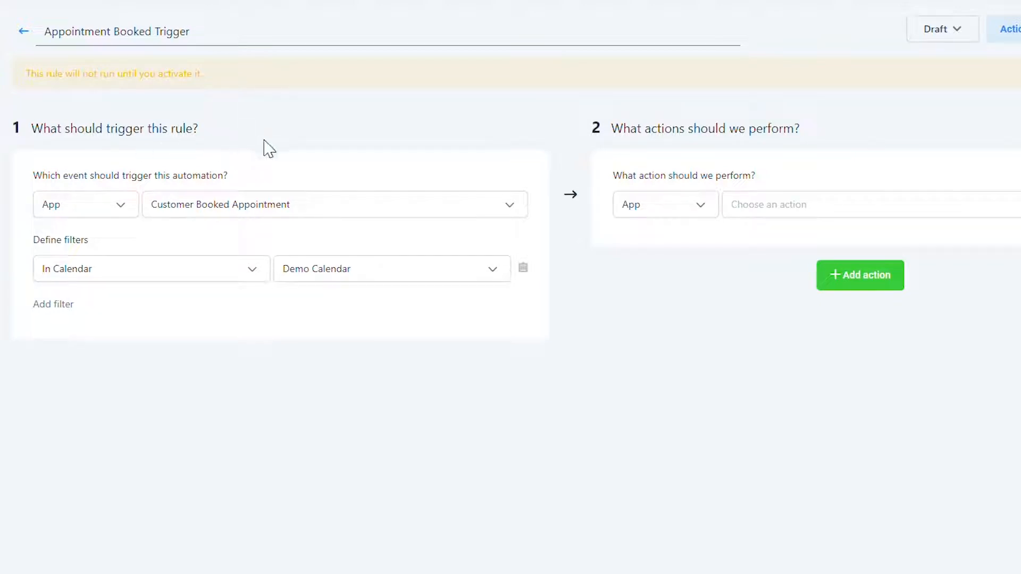
# Review the standard trigger events available for the rule, from Added to campaign through Note Added
pyautogui.click(335, 205)
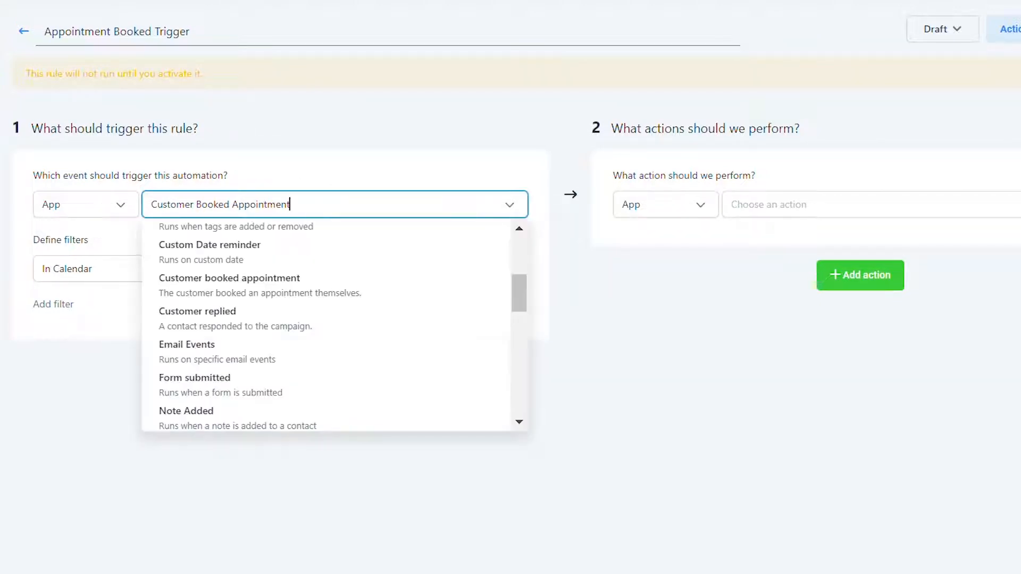
pyautogui.scroll(4, 398, 274)
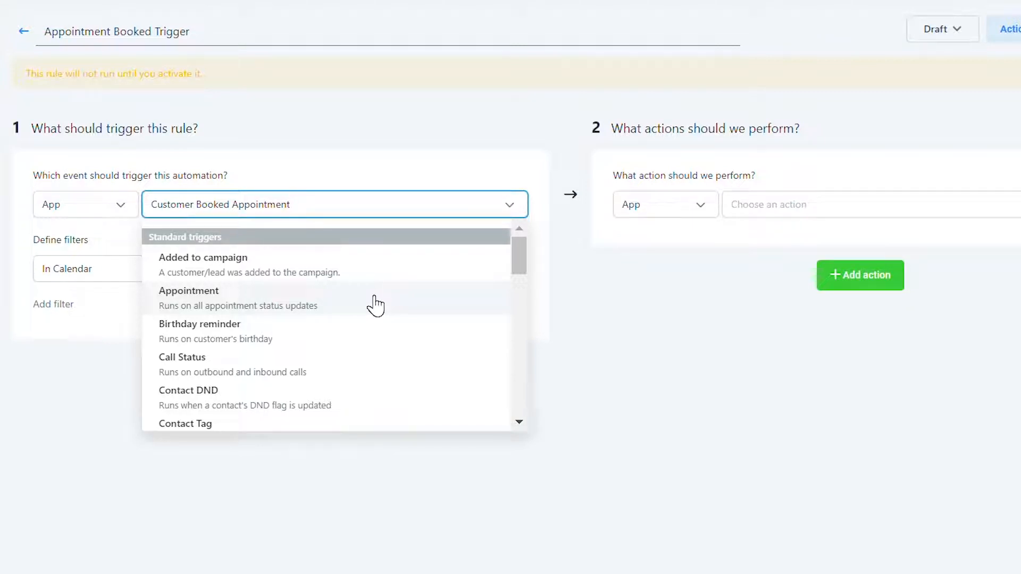
pyautogui.scroll(-1, 375, 305)
pyautogui.scroll(-3, 376, 305)
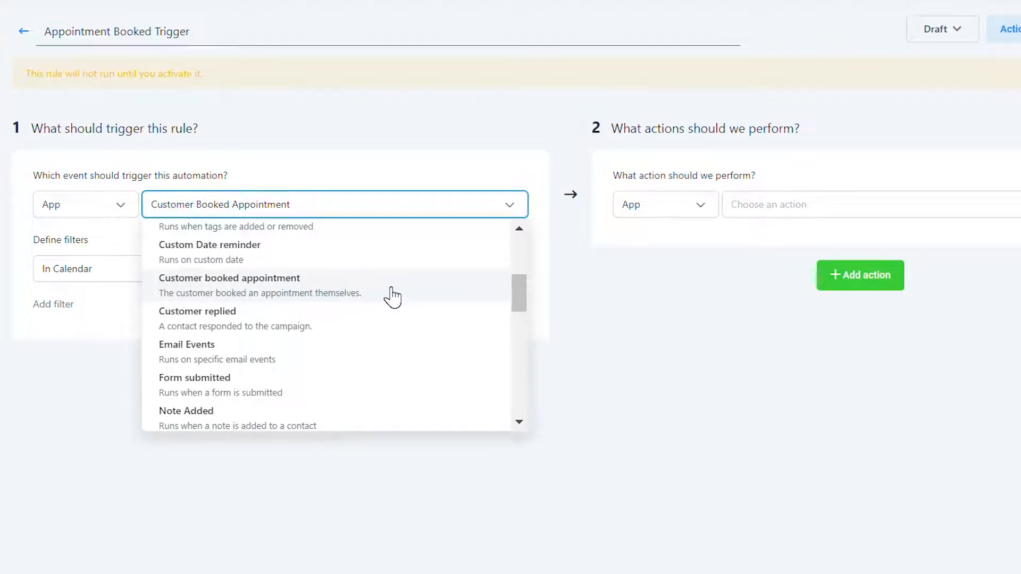
pyautogui.click(611, 303)
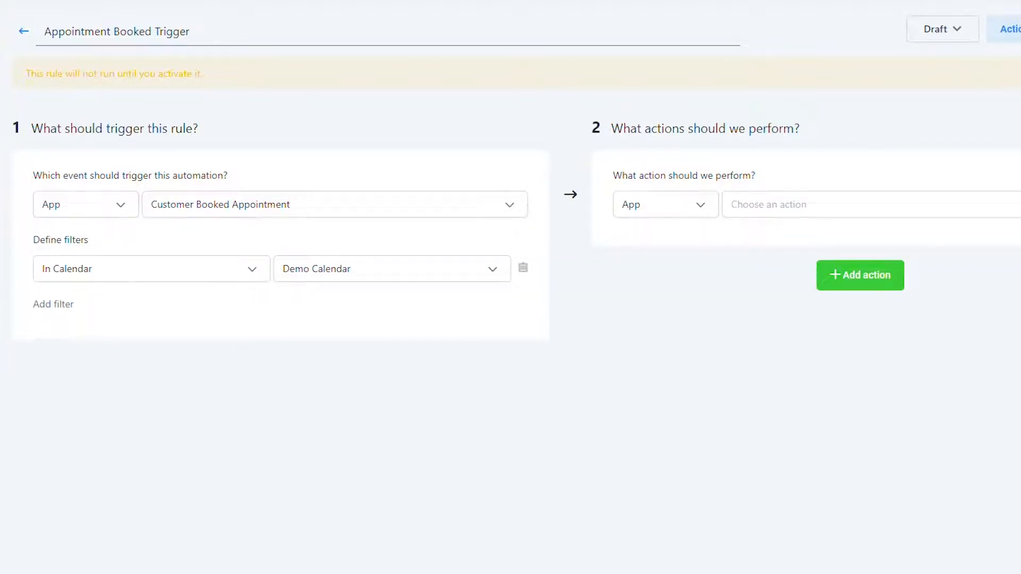
# Select Demo Calendar for the In Calendar filter, and add and remove an extra blank filter
pyautogui.click(495, 270)
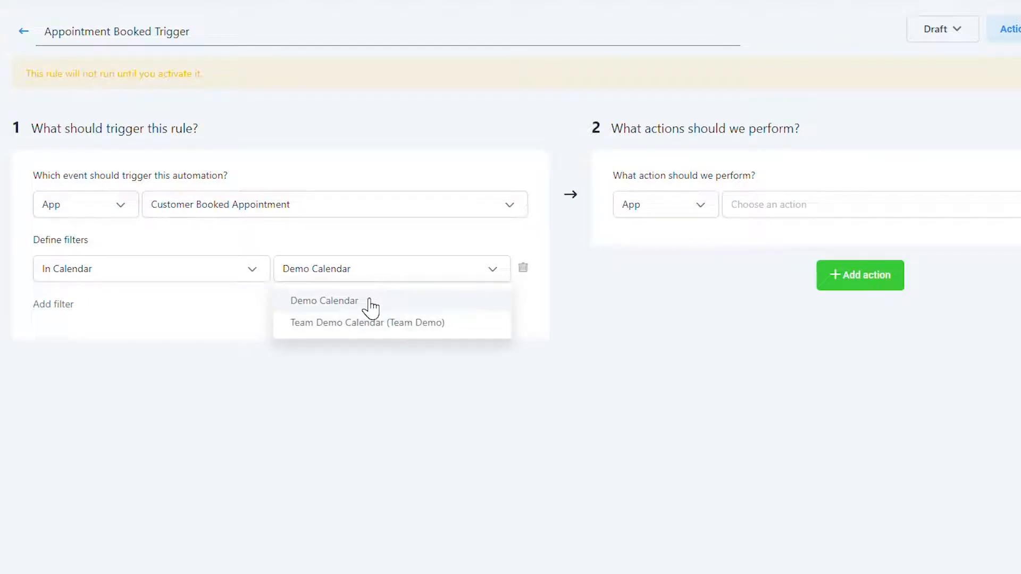
pyautogui.click(344, 303)
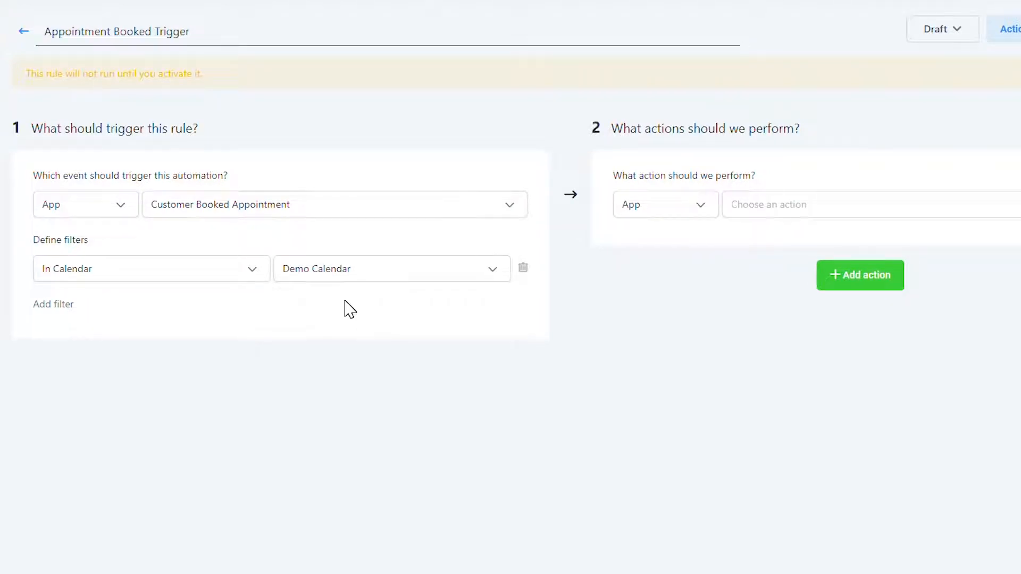
pyautogui.click(58, 305)
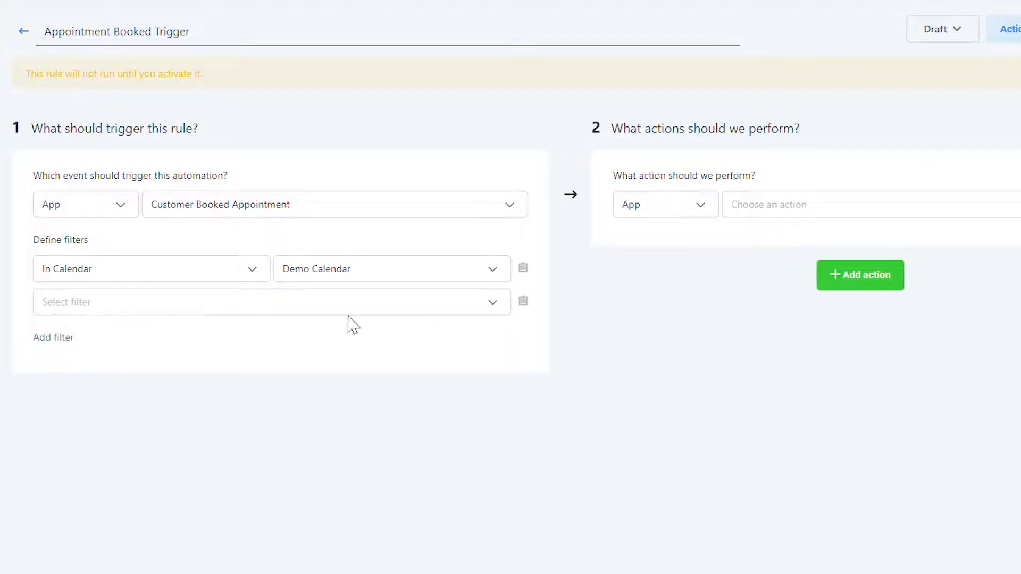
pyautogui.click(523, 301)
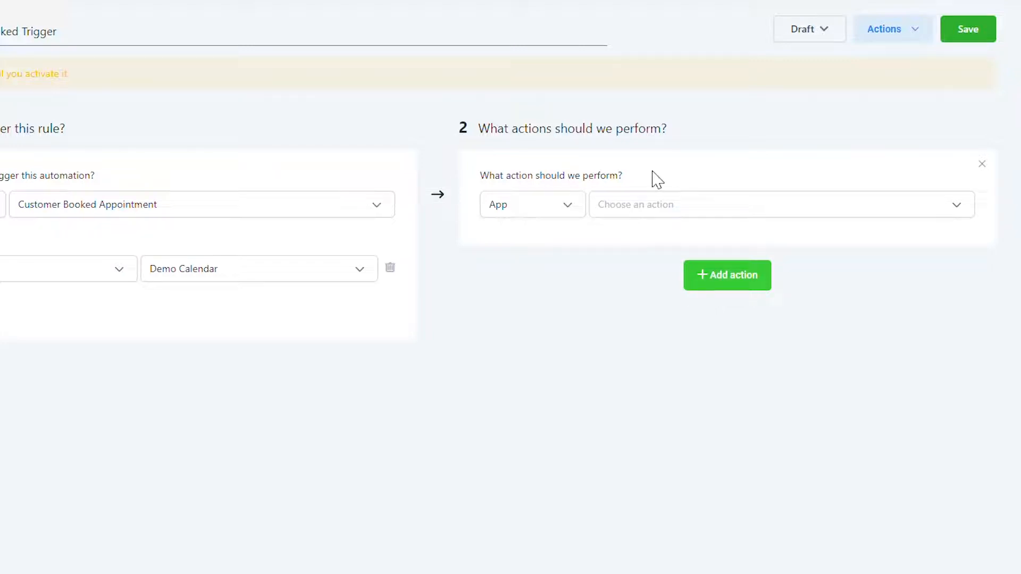
# Set the rule's first action to Remove From All Campaigns
pyautogui.click(701, 205)
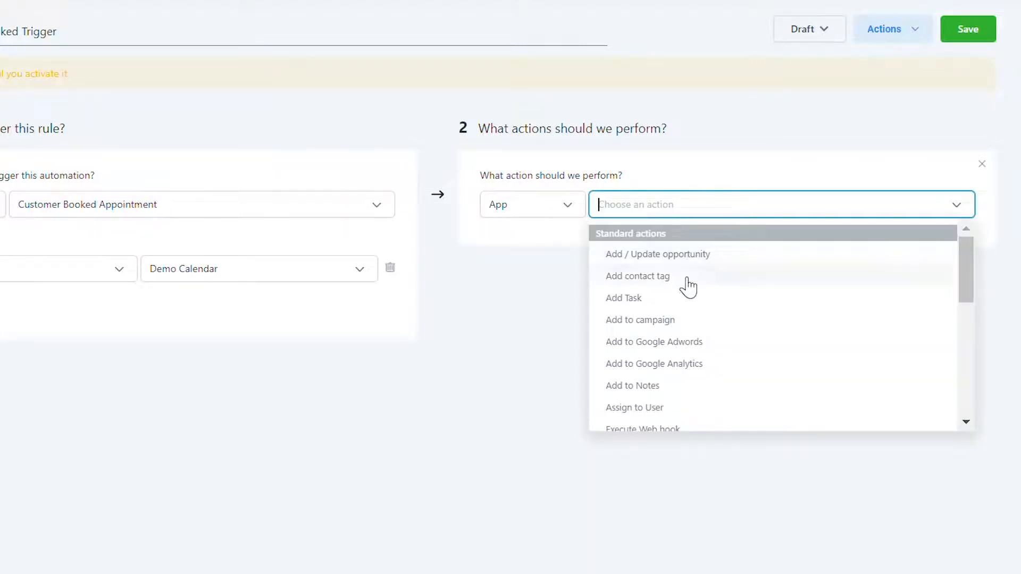
pyautogui.scroll(-5, 688, 282)
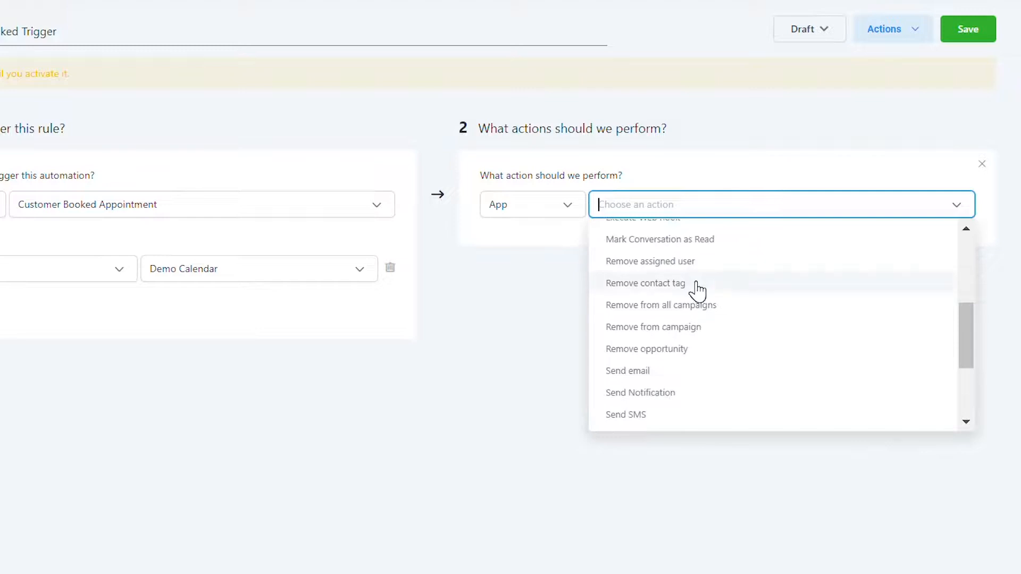
pyautogui.click(672, 314)
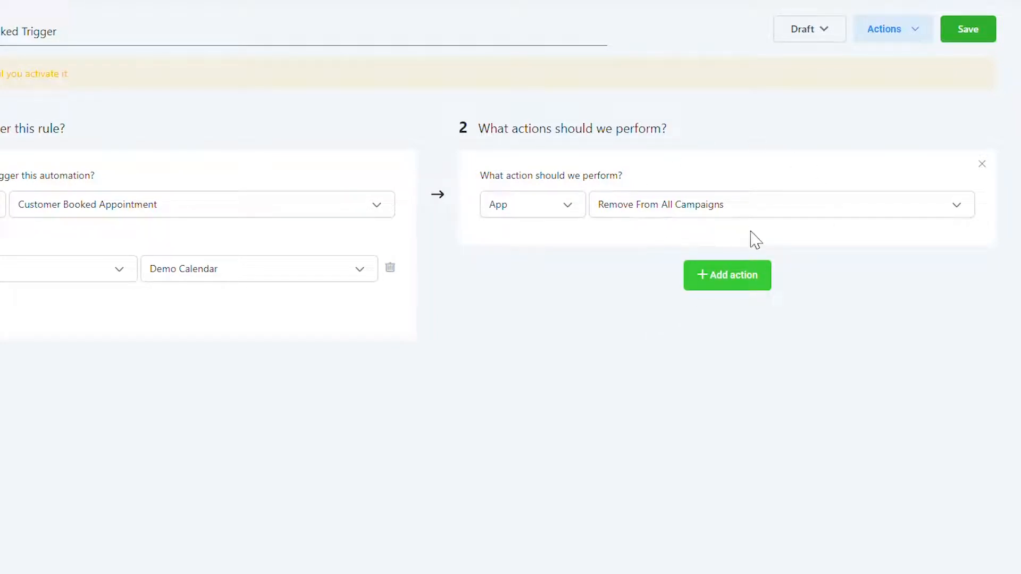
pyautogui.click(792, 207)
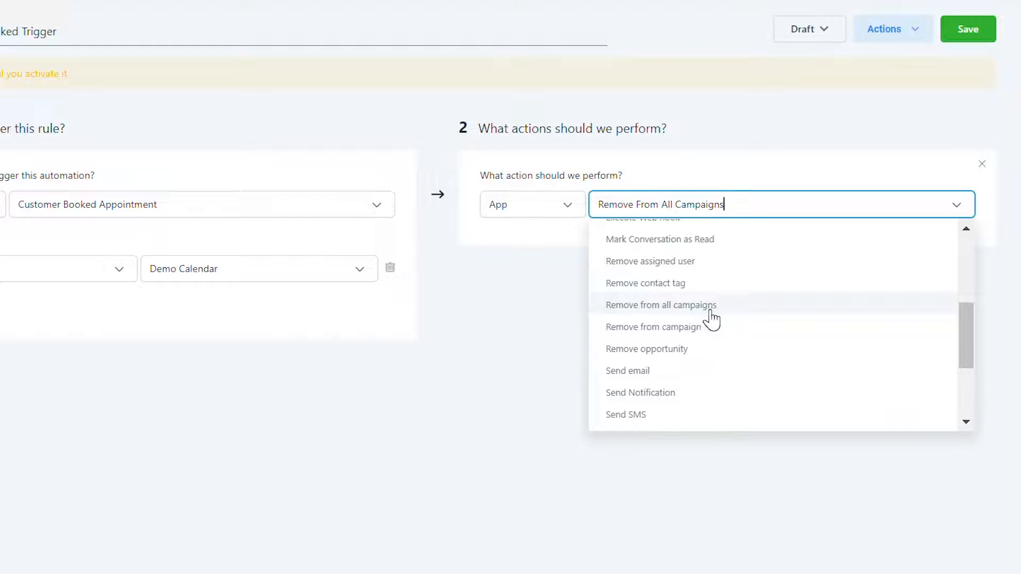
pyautogui.click(543, 323)
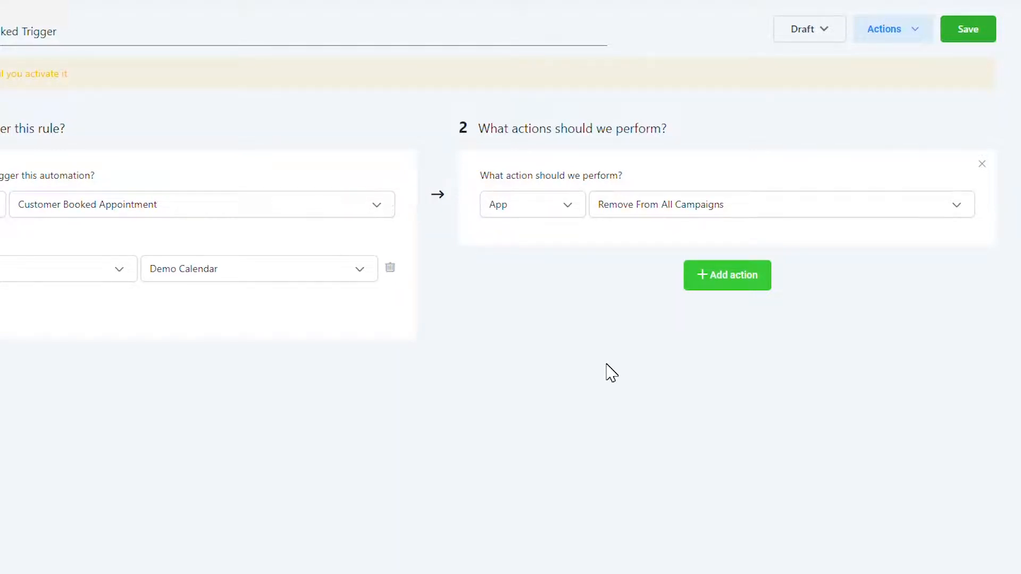
# Add a second action, Add To Campaign, using the Appointment Confirmation & Reminders campaign
pyautogui.click(758, 282)
pyautogui.click(691, 314)
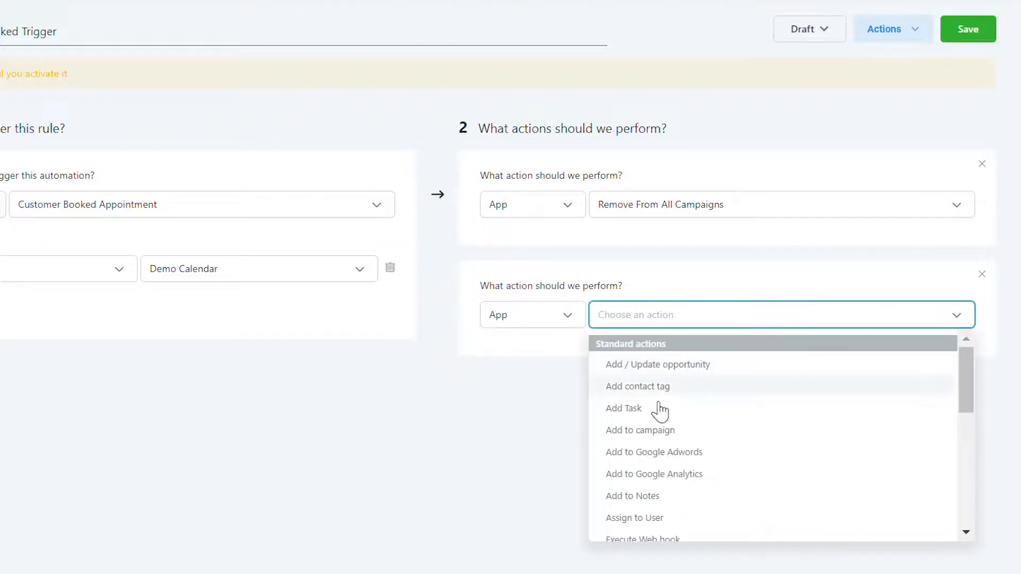
pyautogui.click(642, 432)
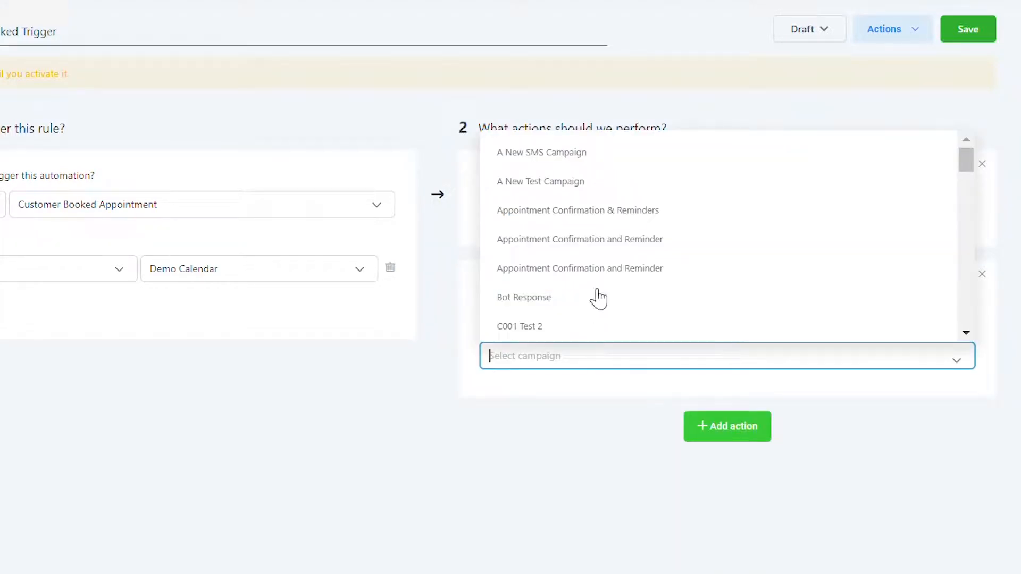
pyautogui.click(614, 218)
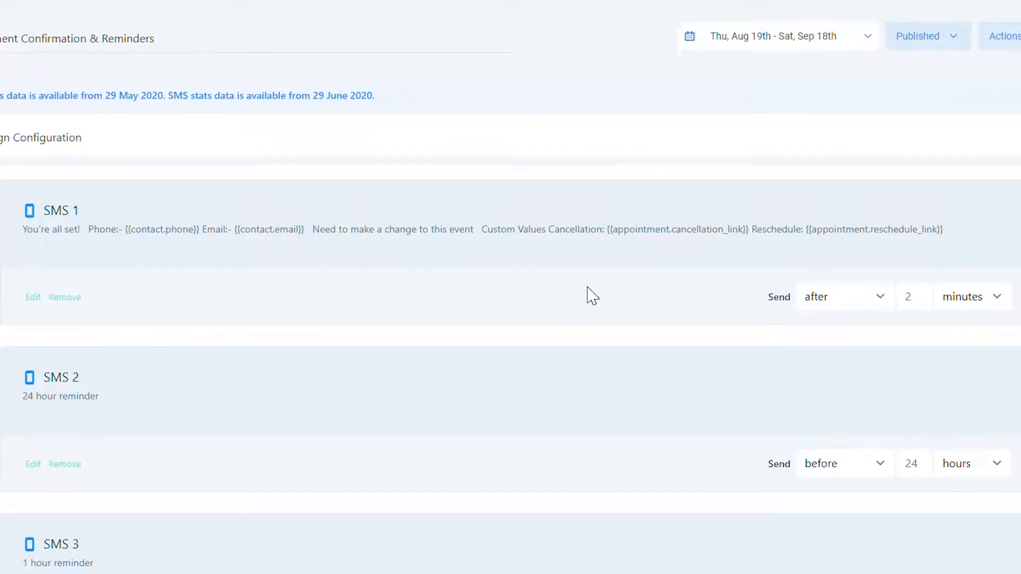
# Review the SMS messages and their send timing in the Appointment Confirmation & Reminders campaign
pyautogui.scroll(-2, 592, 295)
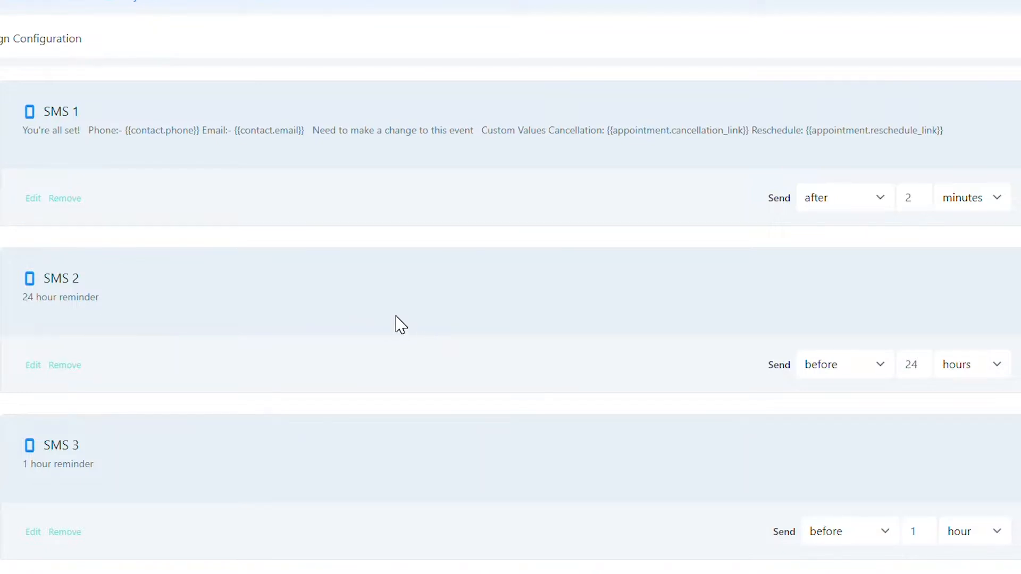
pyautogui.scroll(-2, 400, 325)
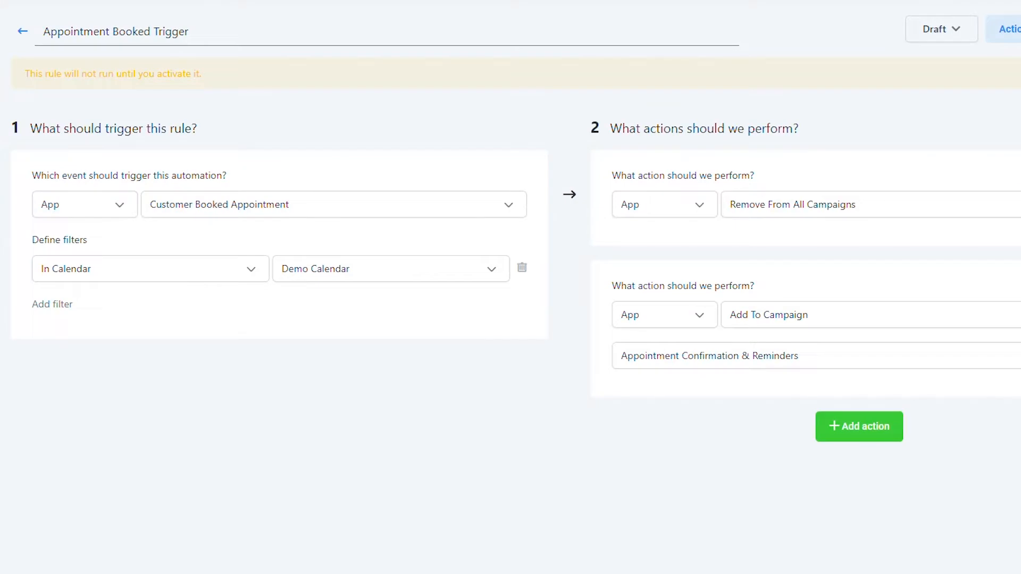
# Add a third action, Add / Update Opportunity, with Demo Pipeline as the pipeline and Booked Call as the stage
pyautogui.click(838, 428)
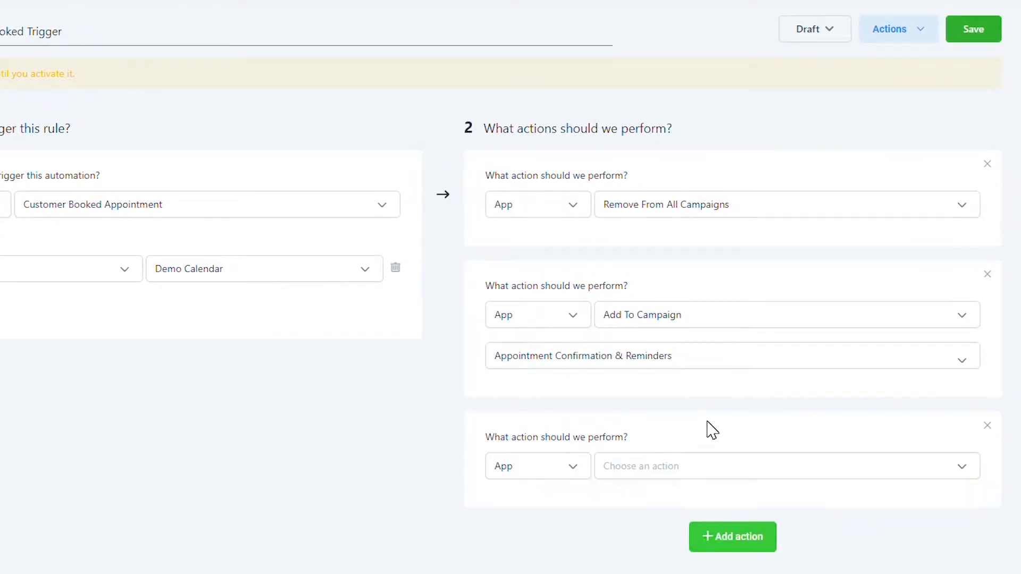
pyautogui.scroll(-3, 713, 430)
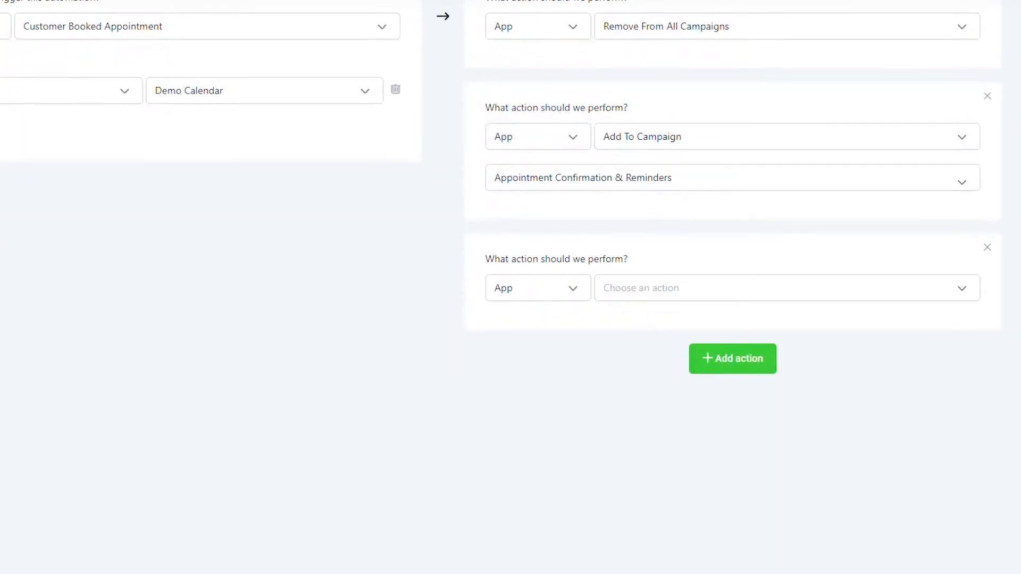
pyautogui.click(641, 288)
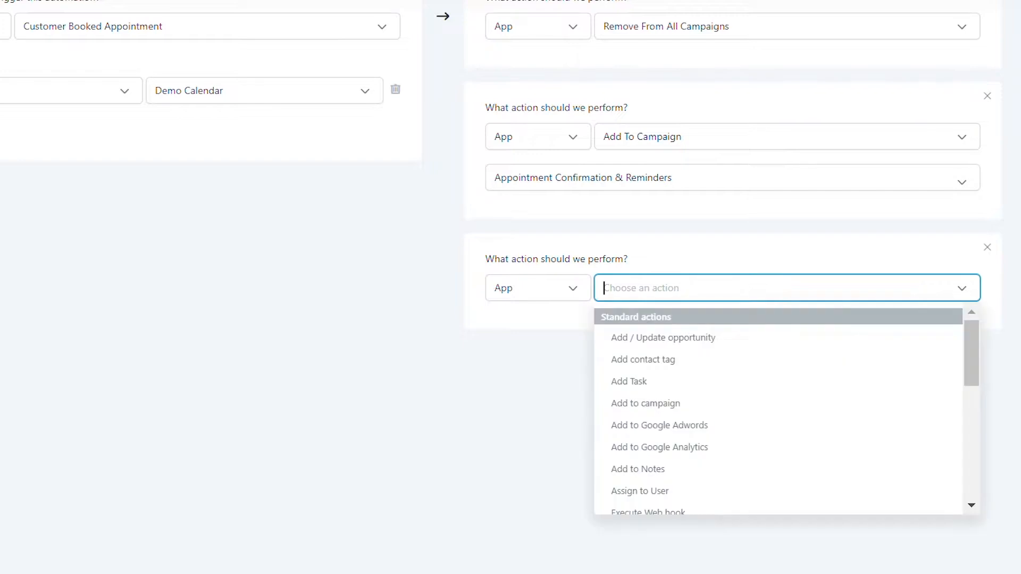
pyautogui.click(640, 343)
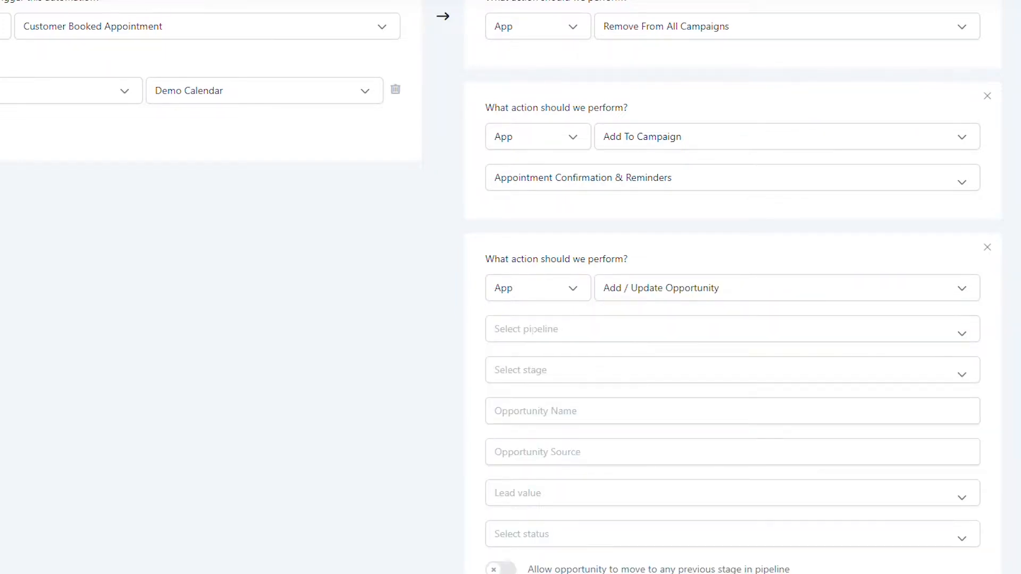
pyautogui.click(633, 329)
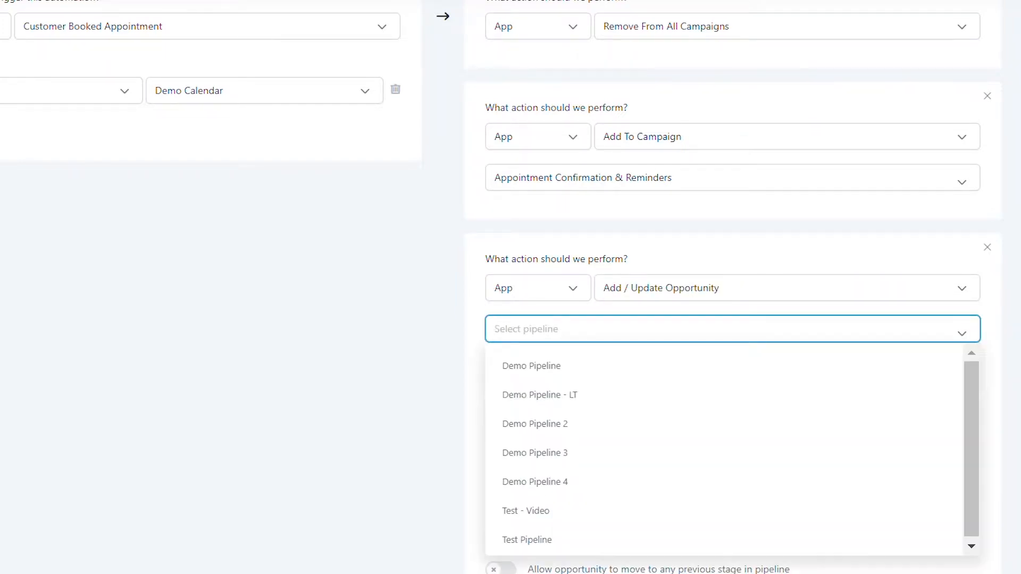
pyautogui.click(527, 367)
pyautogui.click(526, 368)
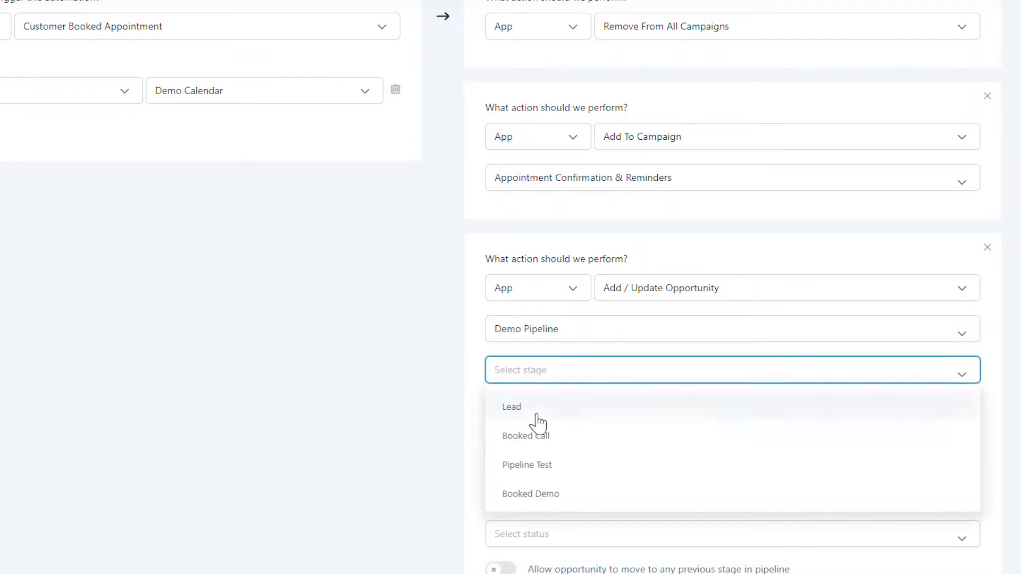
pyautogui.click(527, 437)
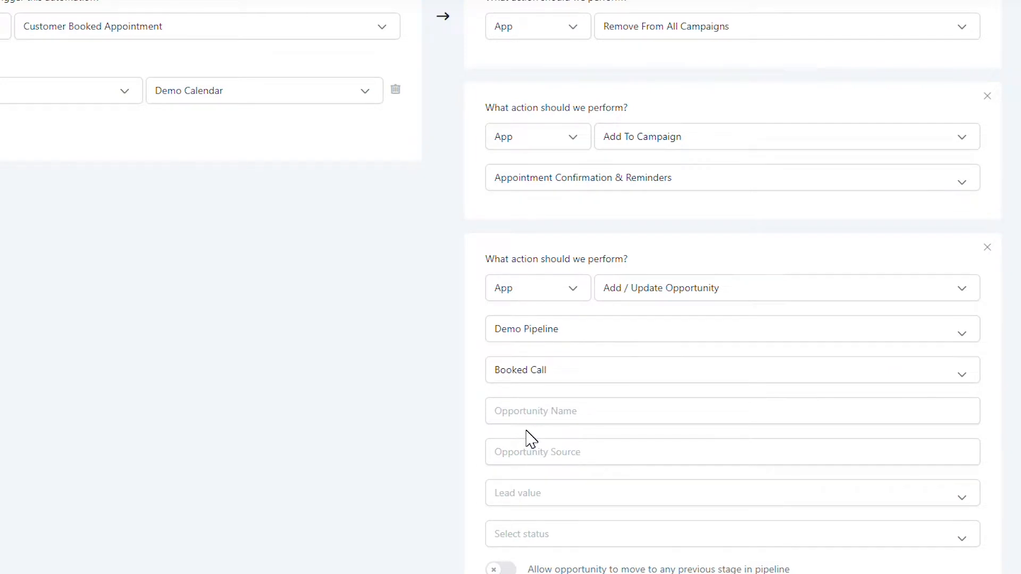
# Add a fourth action to the rule and set it to Send Email
pyautogui.scroll(-2, 530, 436)
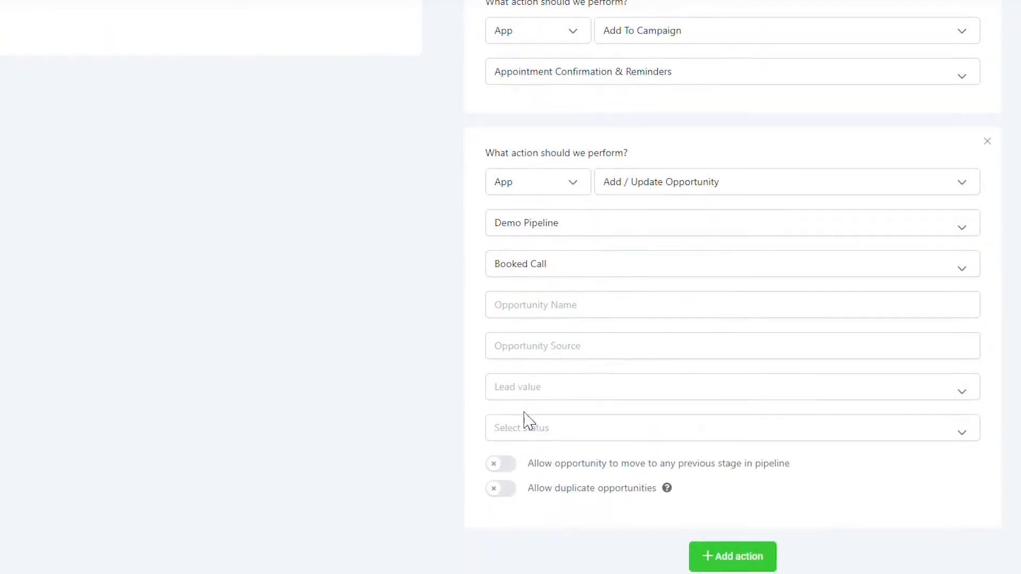
pyautogui.scroll(-1, 438, 366)
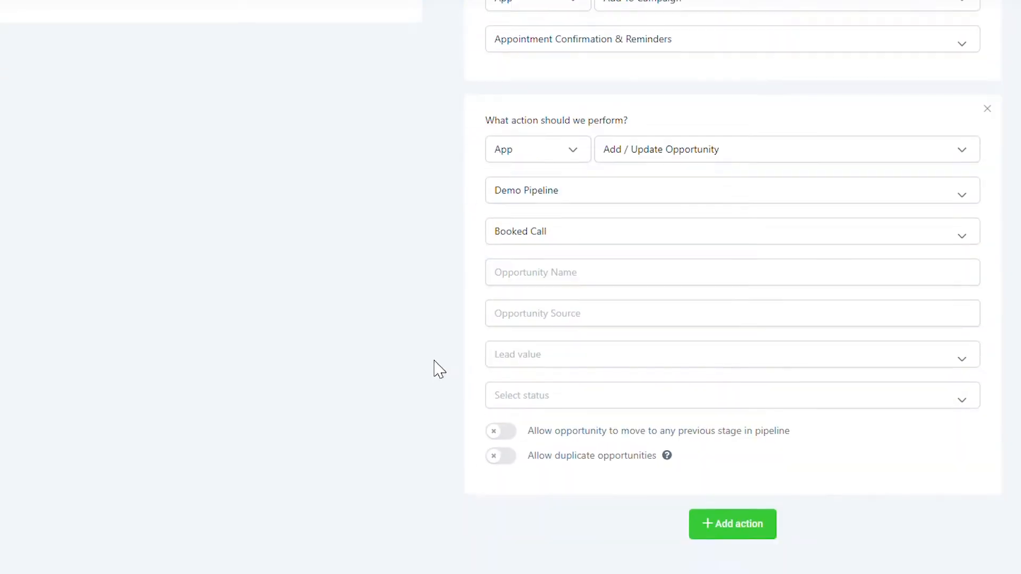
pyautogui.click(719, 512)
pyautogui.scroll(-2, 437, 446)
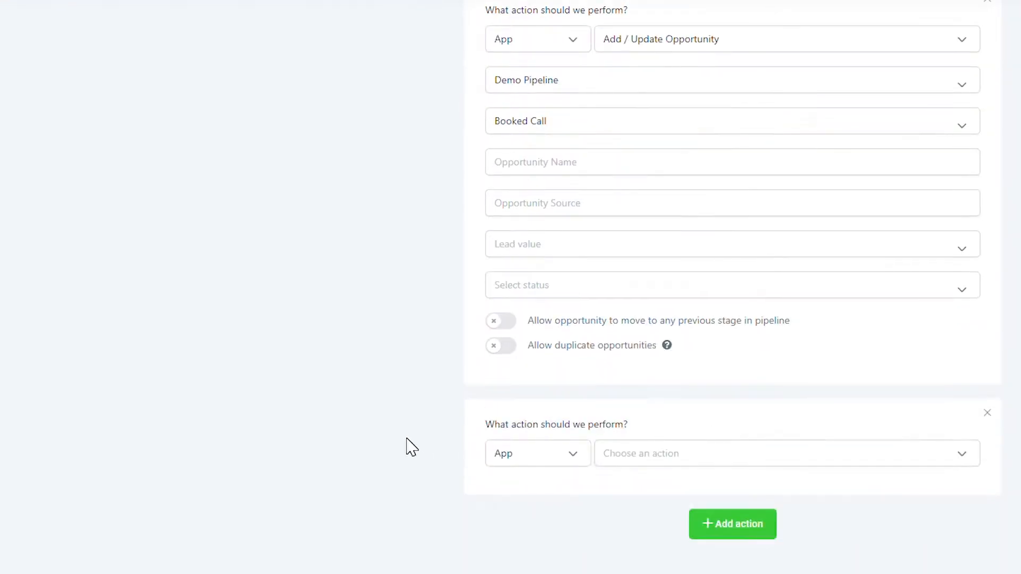
pyautogui.click(745, 454)
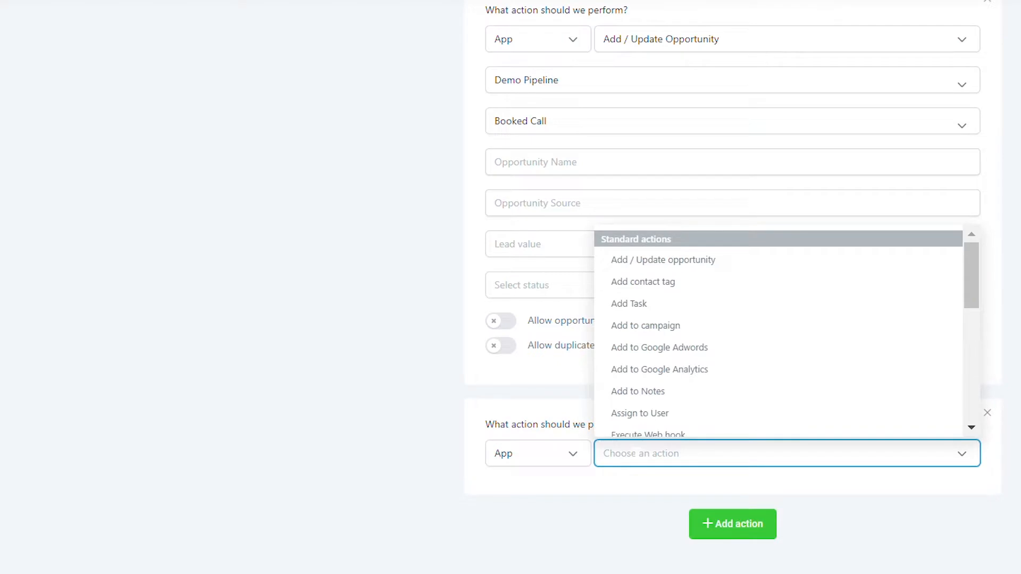
pyautogui.scroll(-6, 658, 396)
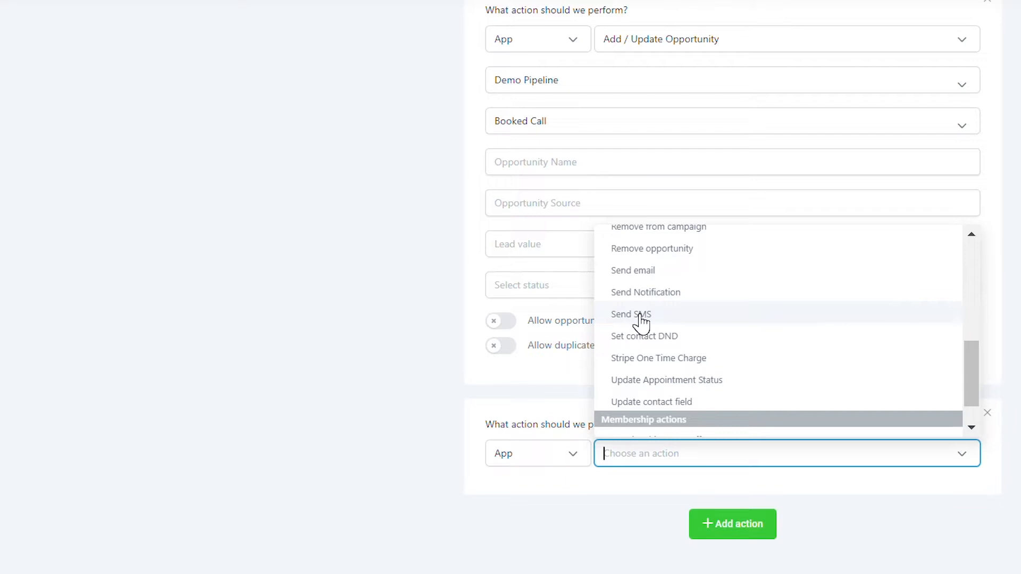
pyautogui.click(649, 272)
# Insert the user's Email custom value into the message body and copy it as {{user.email}} into the email's To field
pyautogui.scroll(-6, 650, 277)
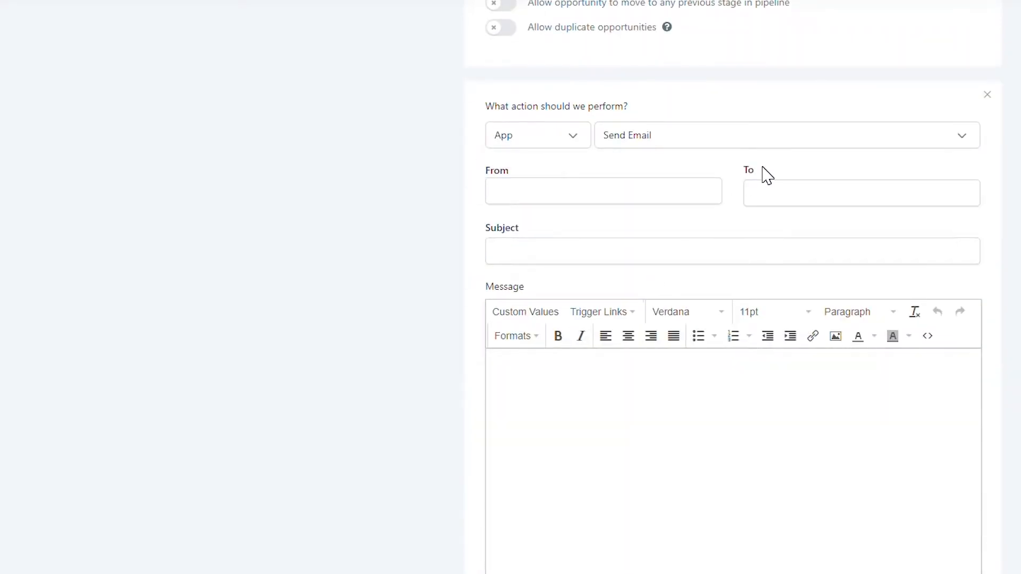
pyautogui.click(536, 312)
pyautogui.click(524, 371)
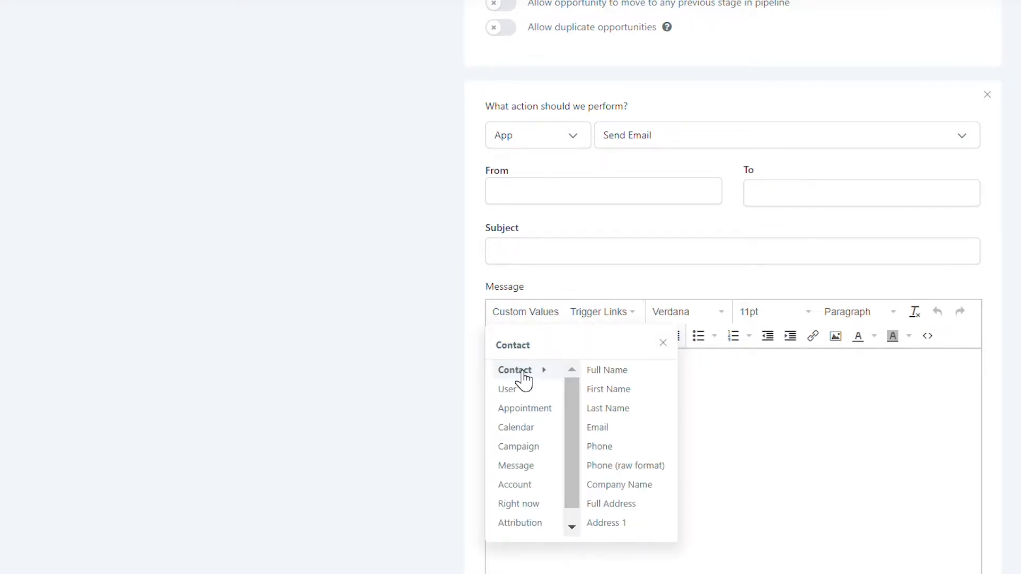
pyautogui.click(524, 391)
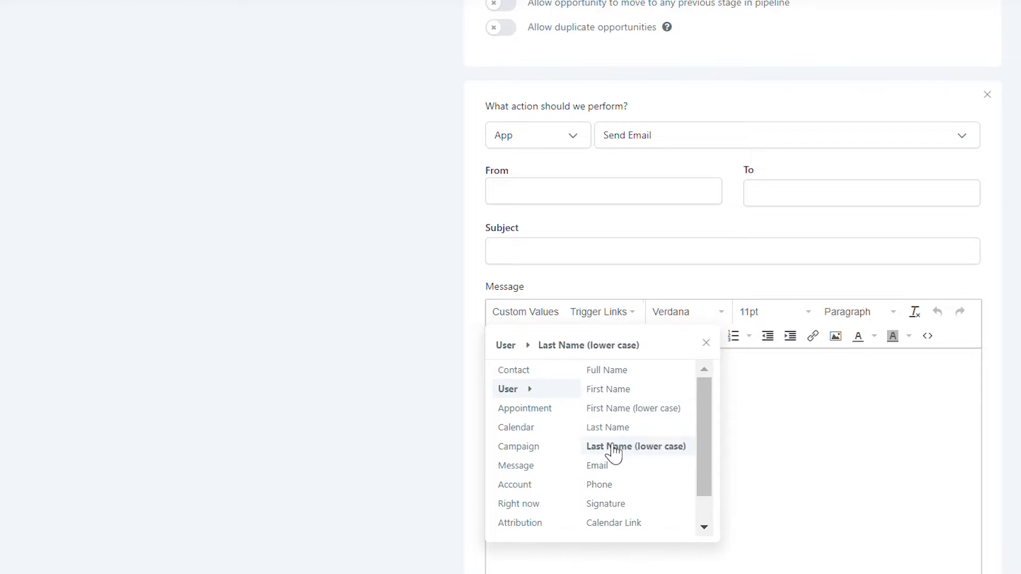
pyautogui.click(606, 466)
pyautogui.moveTo(589, 376); pyautogui.dragTo(477, 366)
pyautogui.hotkey('ctrl', 'c')
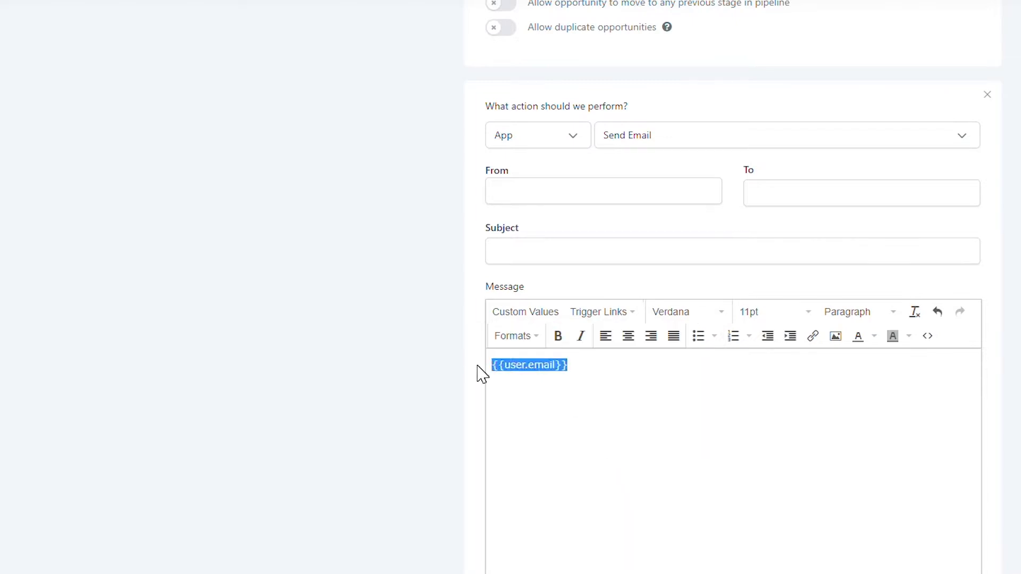
pyautogui.click(850, 193)
pyautogui.hotkey('ctrl', 'v')
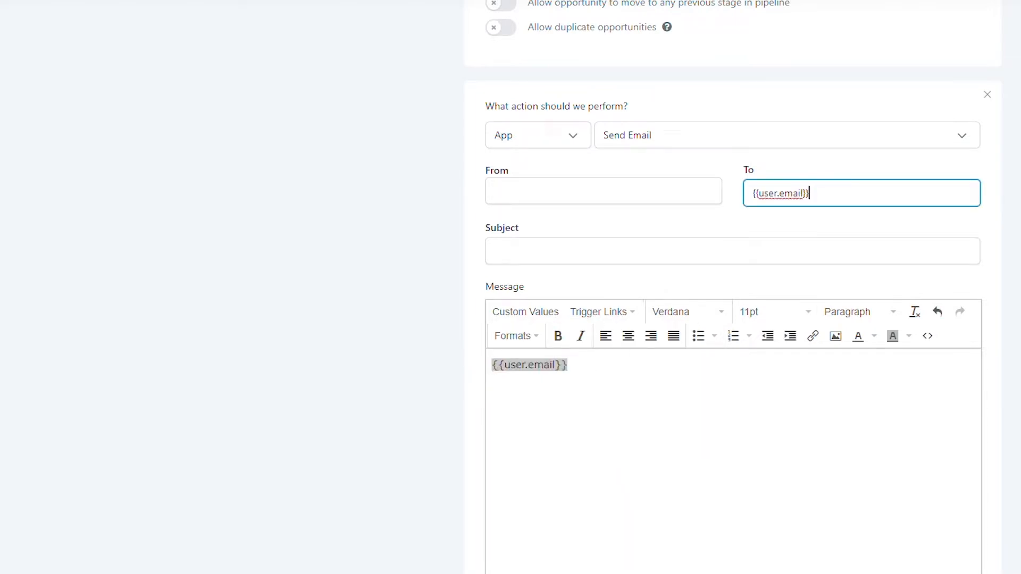
# Replace the text in the email's message body with the contact's Full Name custom value
pyautogui.moveTo(568, 365); pyautogui.dragTo(493, 365)
pyautogui.press('BackSpace')
pyautogui.click(535, 314)
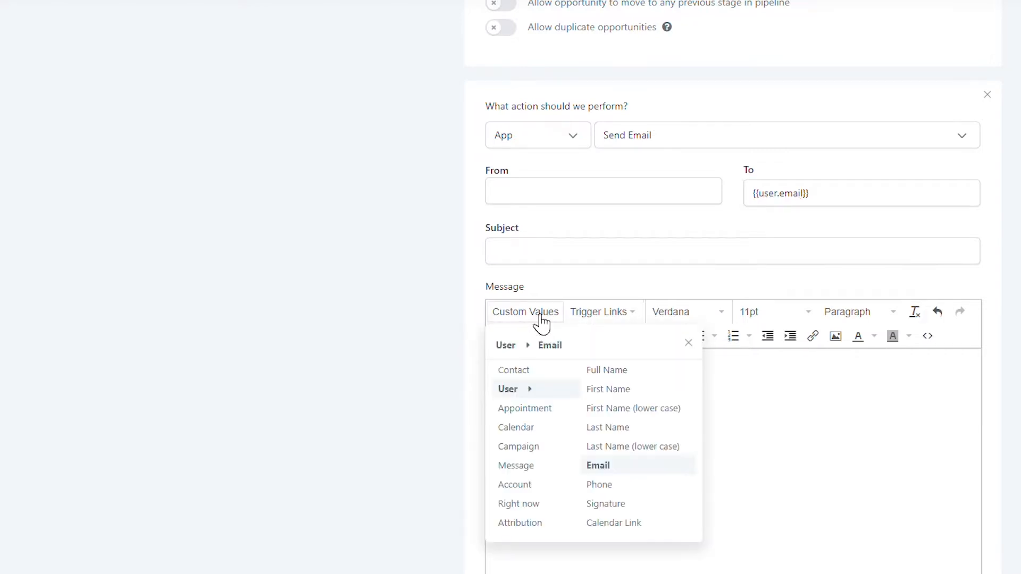
pyautogui.click(514, 370)
pyautogui.click(602, 369)
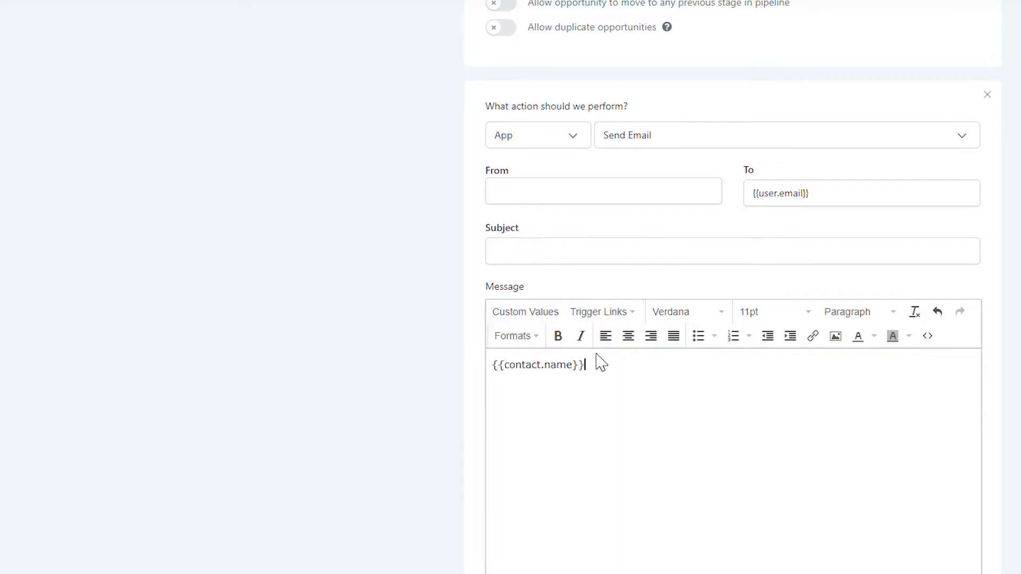
# Copy the contact name value from the message and set the email's subject to "{{contact.name}} Has booked an appointment!"
pyautogui.moveTo(591, 364); pyautogui.dragTo(461, 367)
pyautogui.hotkey('ctrl', 'c')
pyautogui.click(532, 251)
pyautogui.hotkey('ctrl', 'v')
pyautogui.write('Has b')
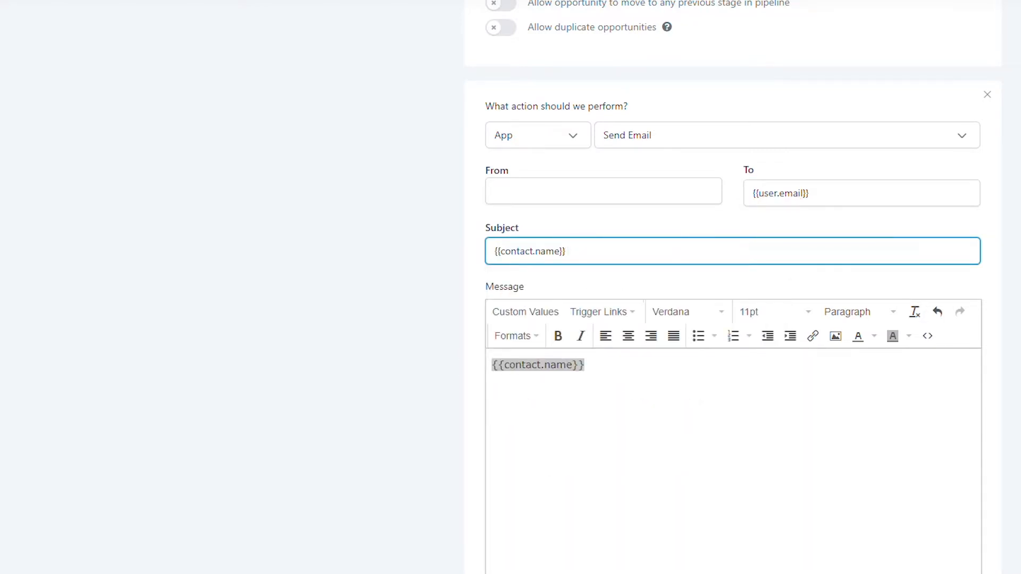
pyautogui.write('ooked an appointment!')
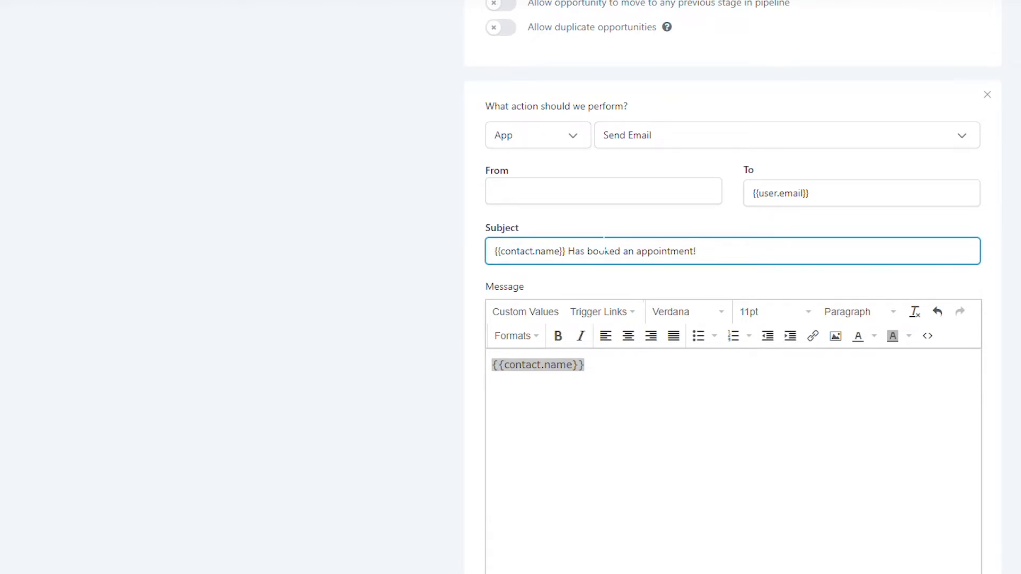
# Clear the contact name value from the email's message body
pyautogui.click(607, 385)
pyautogui.moveTo(585, 366); pyautogui.dragTo(485, 371)
pyautogui.press('BackSpace')
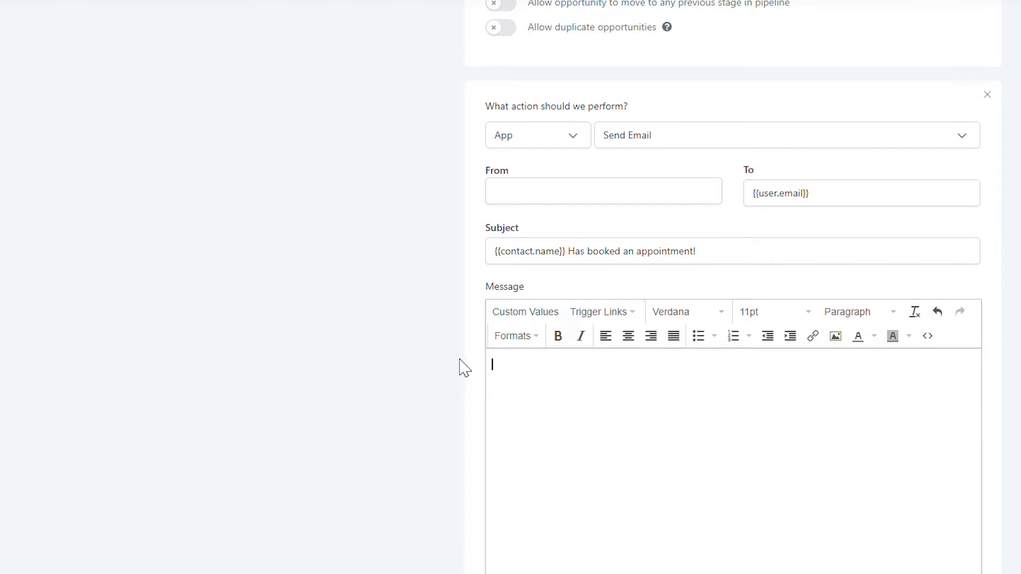
# Examine the Calendar and Appointment custom values available for the email message, including the appointment's start date and time
pyautogui.click(550, 316)
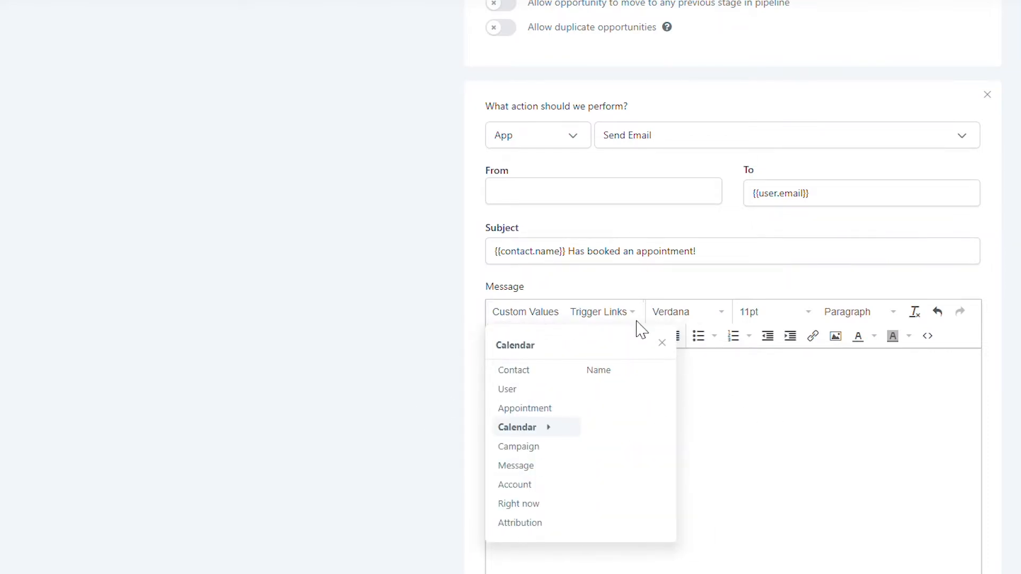
pyautogui.click(519, 314)
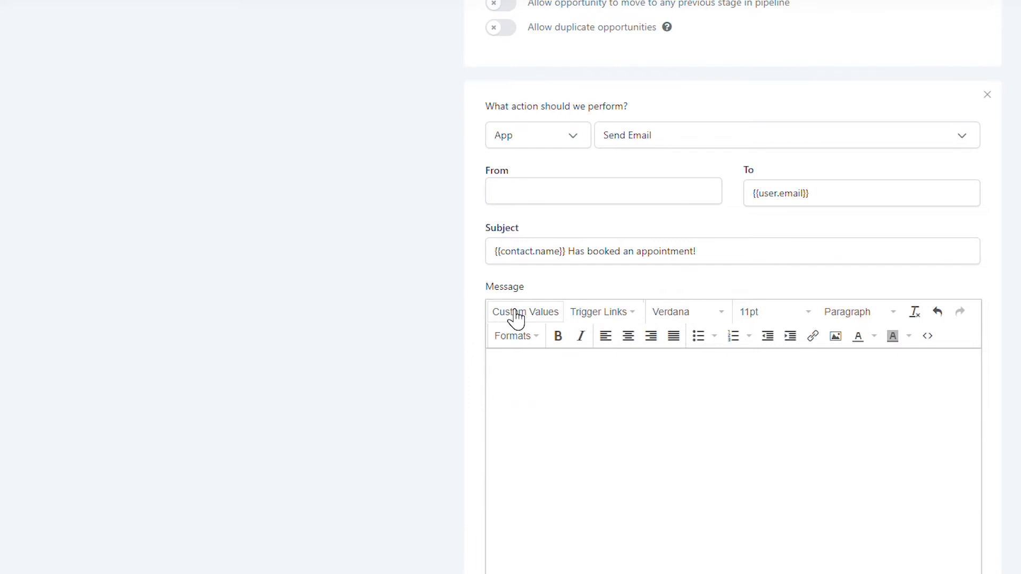
pyautogui.click(516, 314)
pyautogui.moveTo(526, 408)
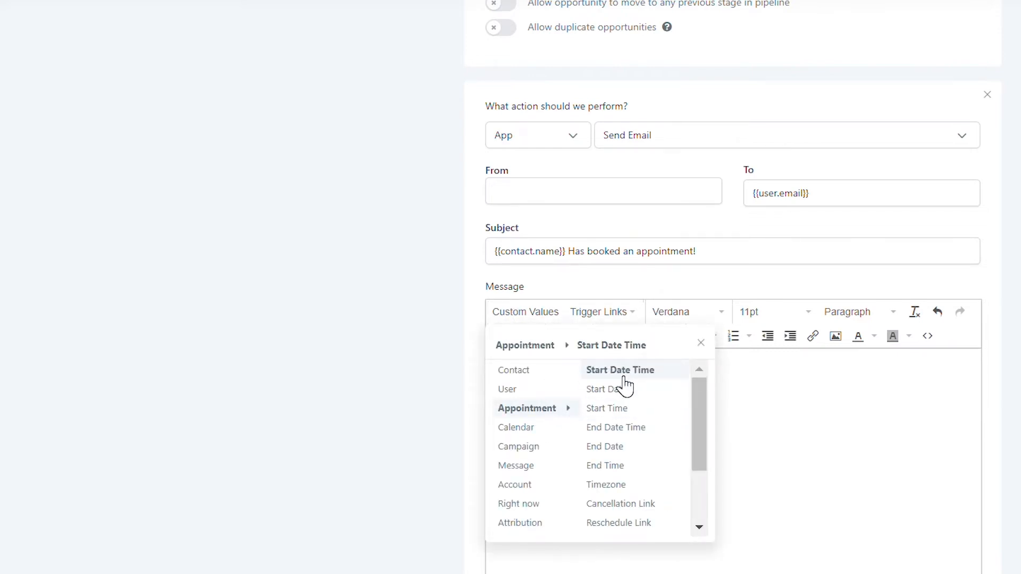
pyautogui.click(528, 314)
pyautogui.scroll(15, 528, 319)
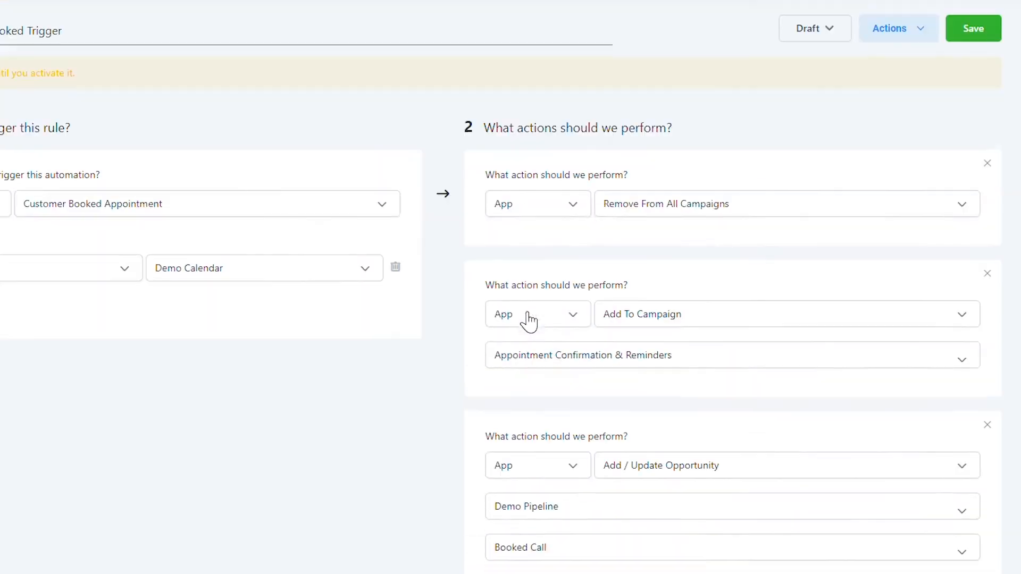